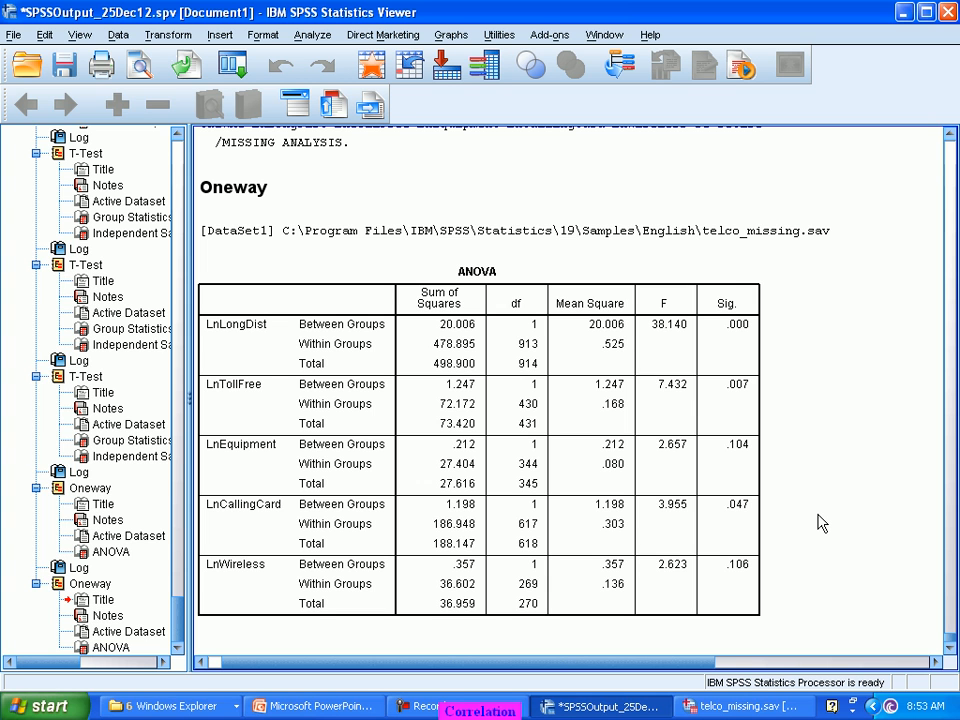
Open the sample data file car_sales_unprepared.sav from the English folder in the Data Editor.
click(765, 705)
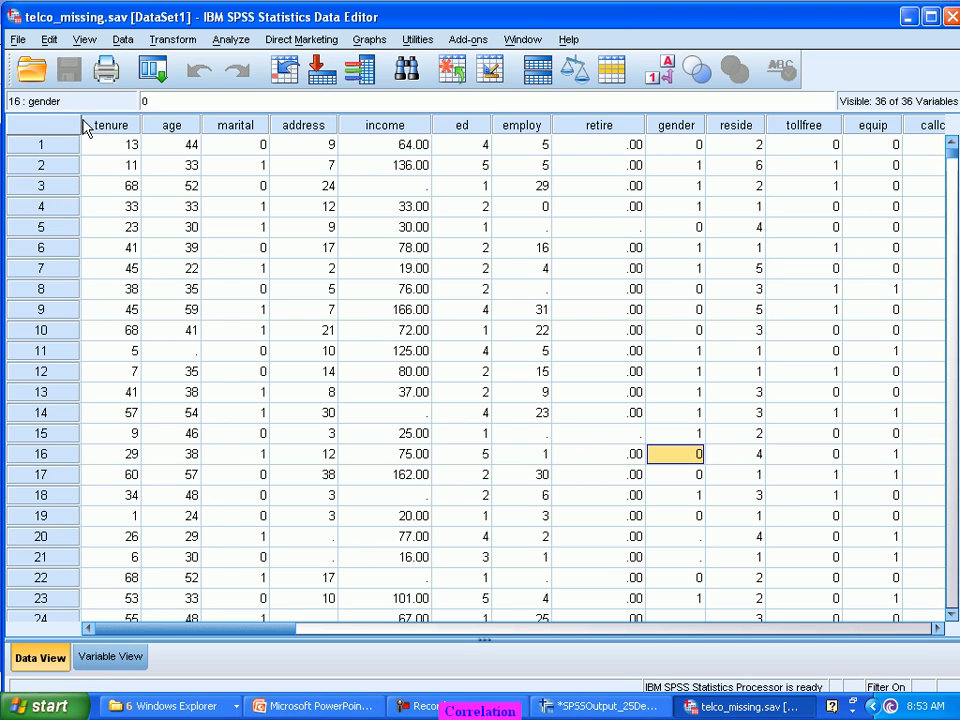
click(33, 70)
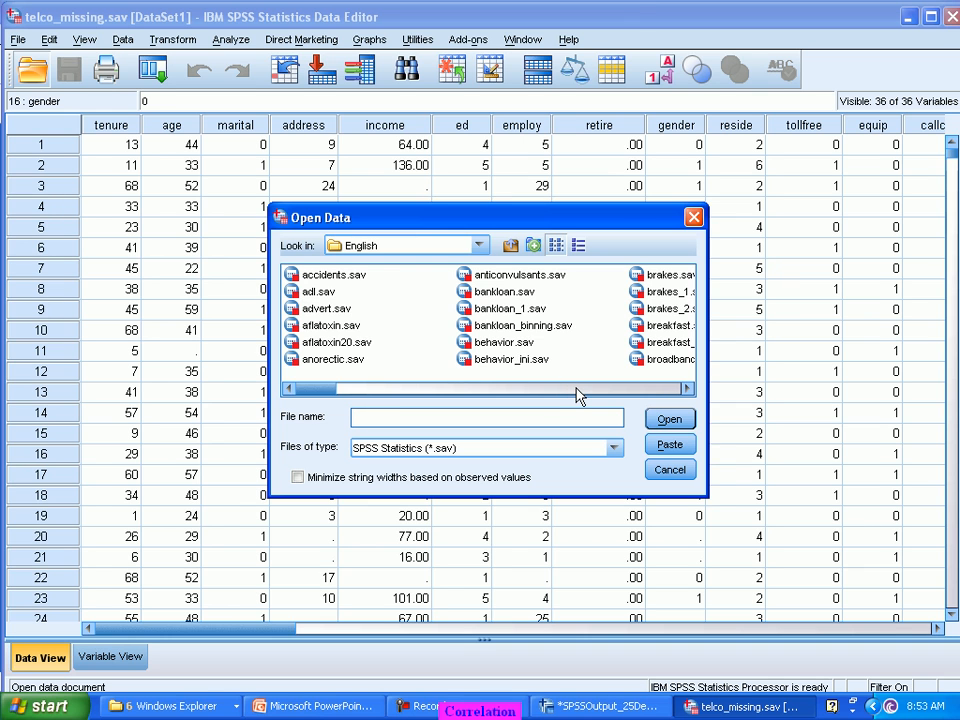
click(574, 391)
click(577, 393)
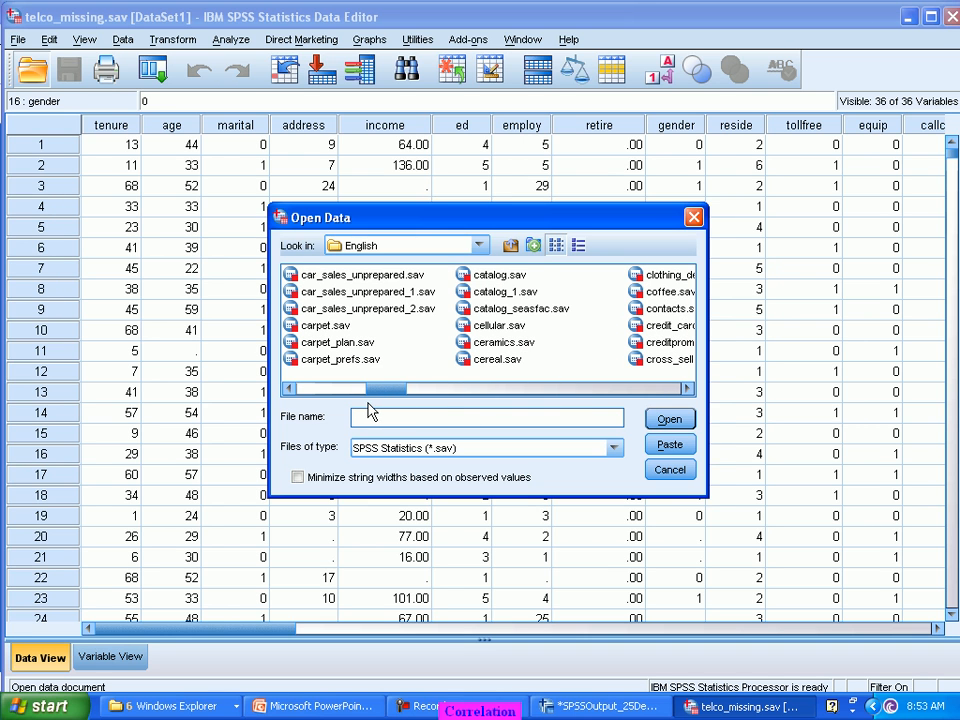
click(405, 278)
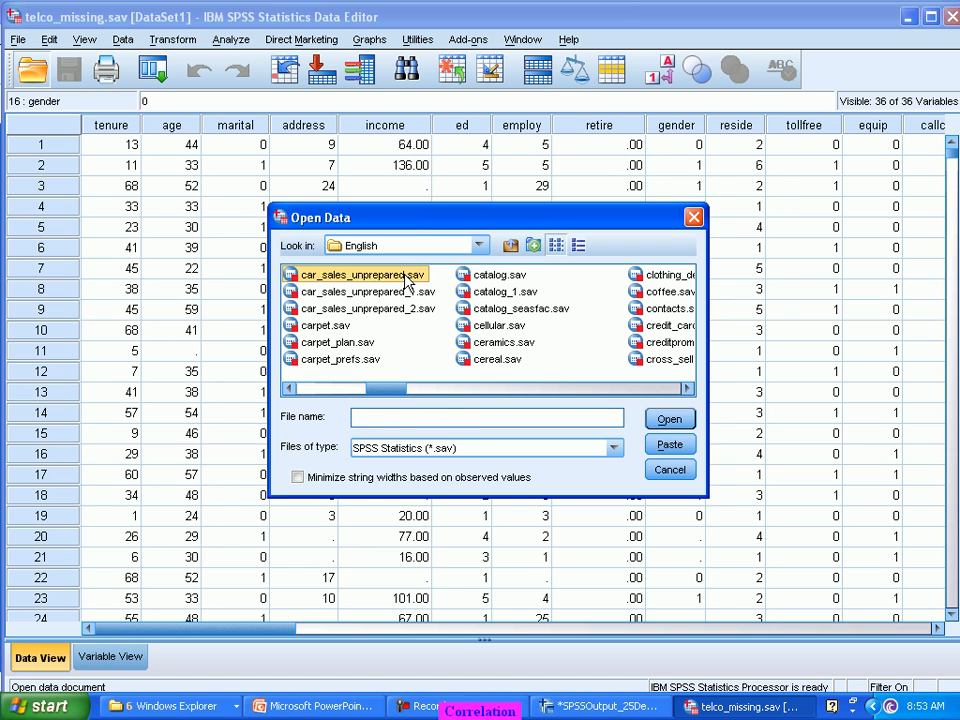
click(405, 278)
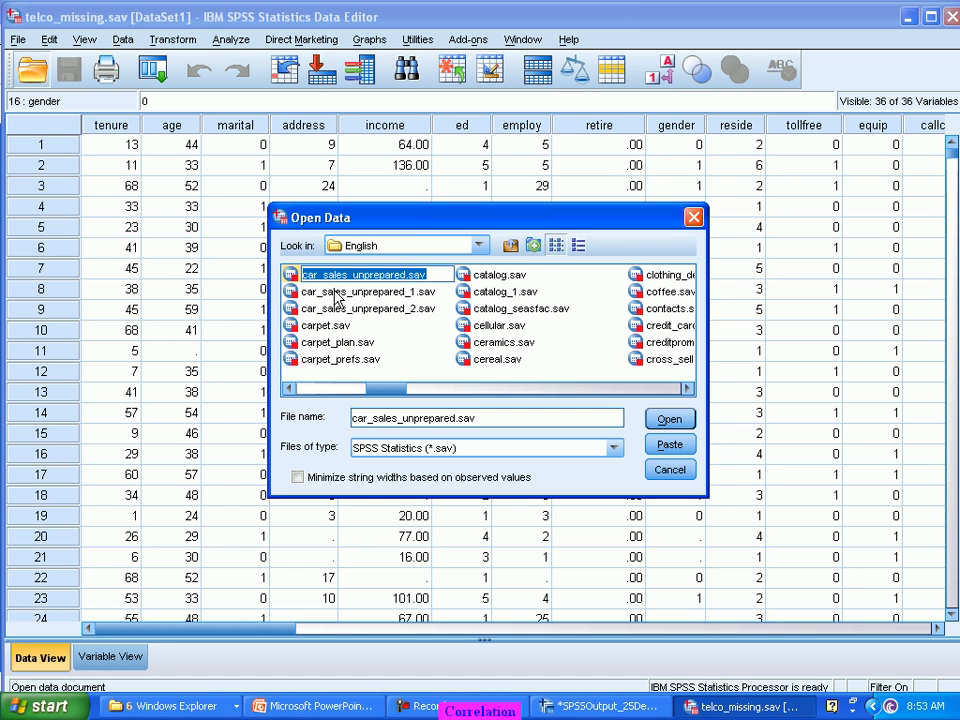
double_click(289, 279)
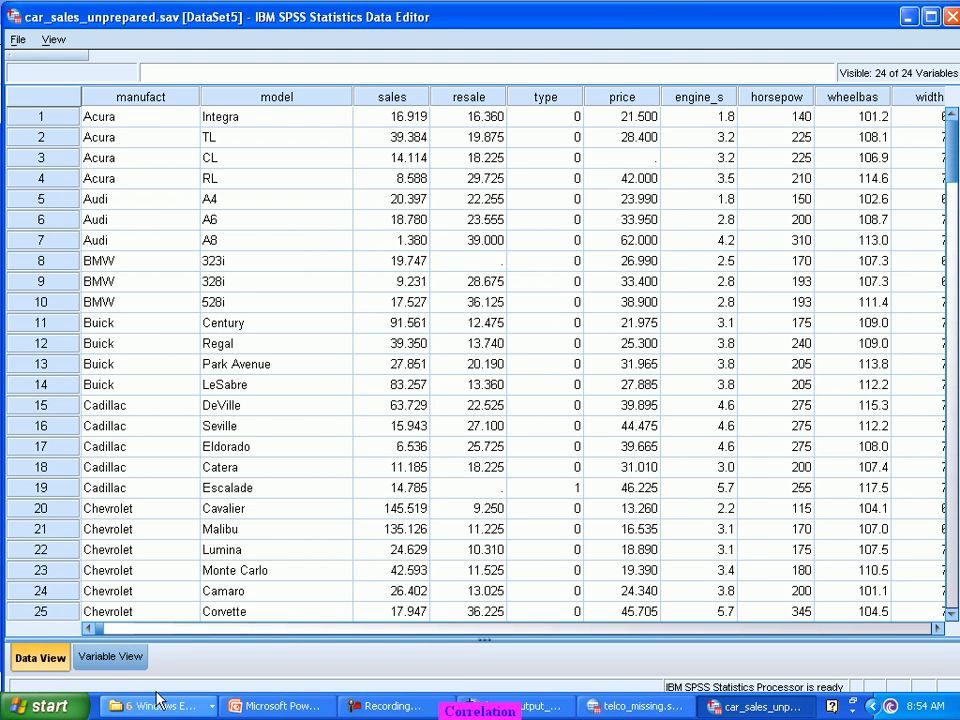
Delete the log-transformed variables LnSales through LnPrice from the car sales dataset's variable list.
click(118, 658)
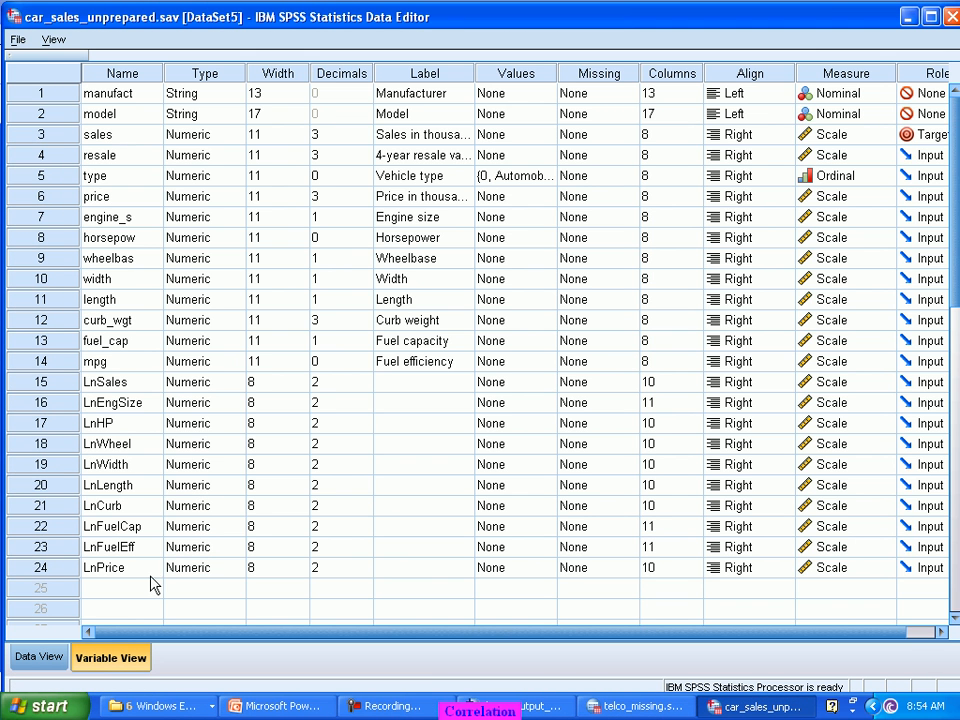
drag(45, 381, 64, 568)
right_click(52, 518)
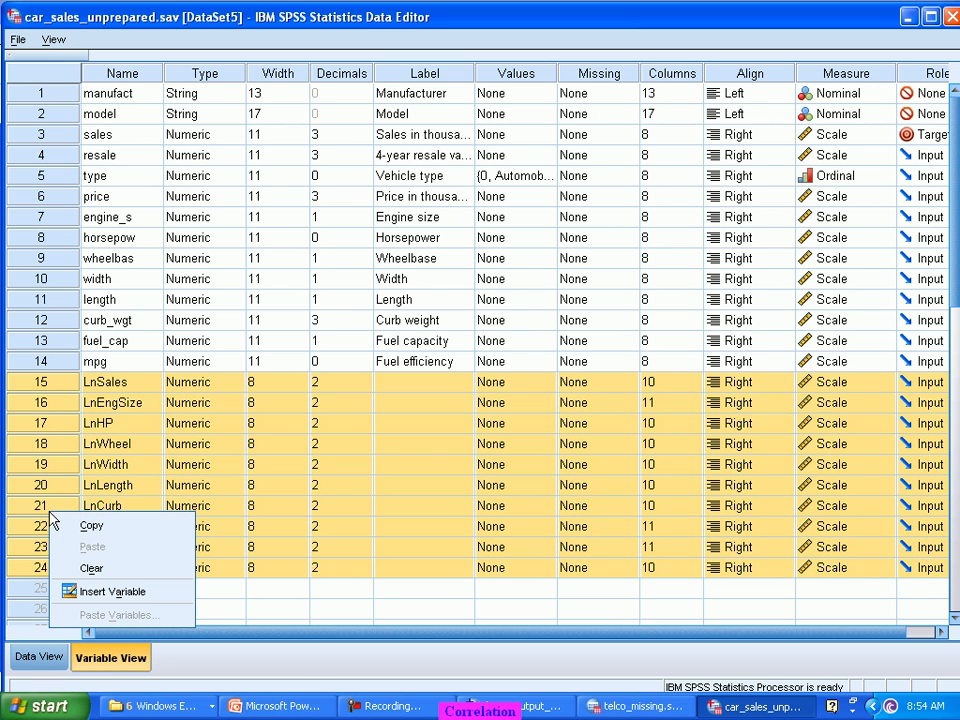
click(92, 568)
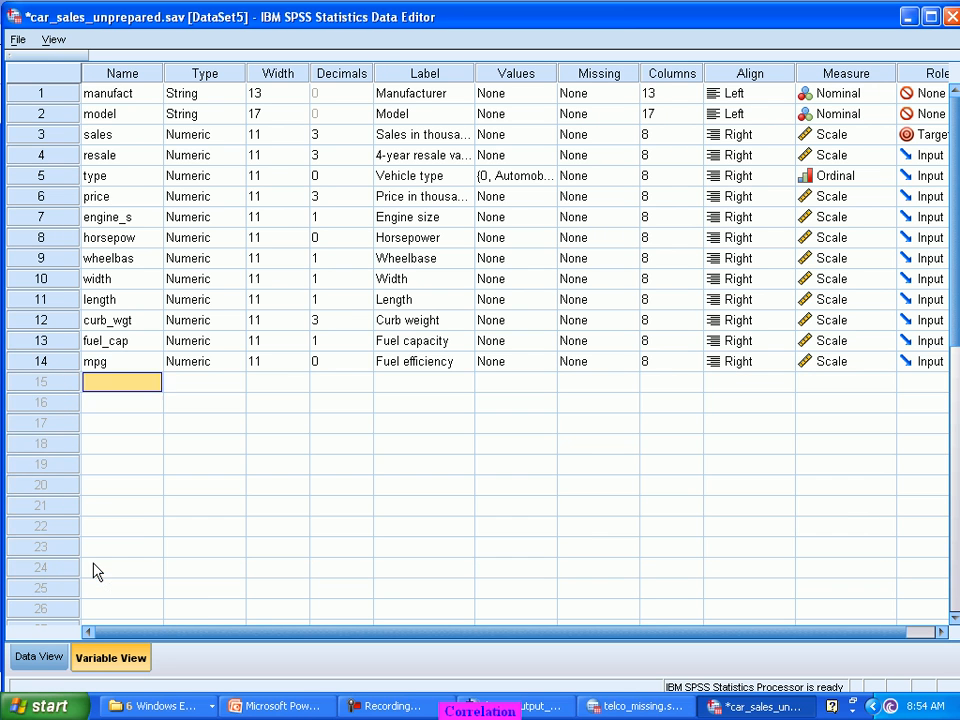
click(200, 487)
click(169, 430)
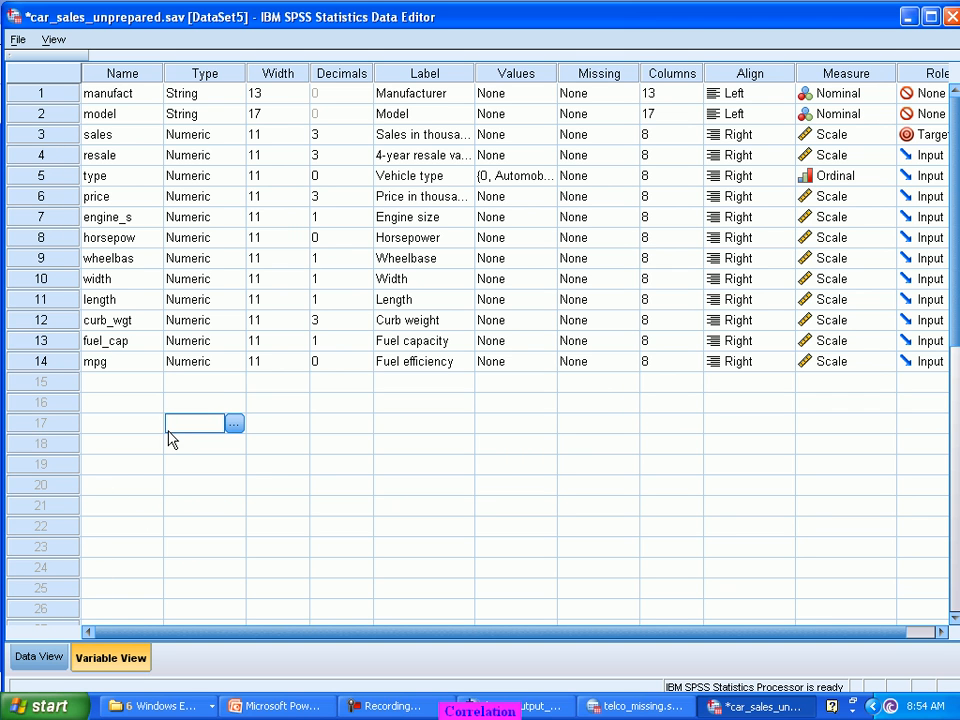
Examine the manufacturer and model columns in the car sales data rows.
click(48, 664)
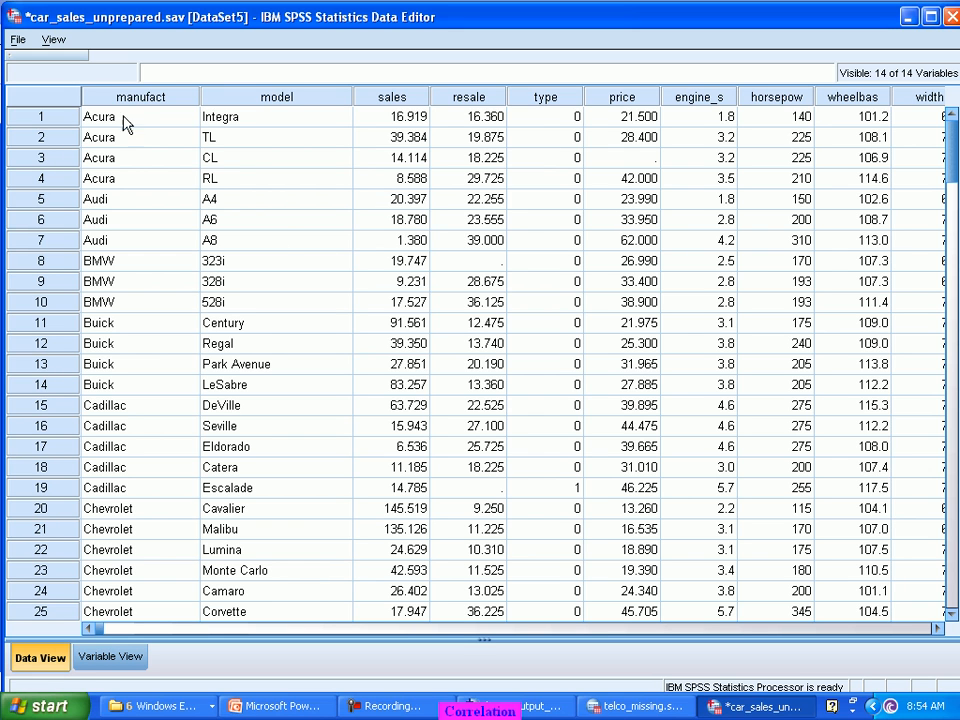
click(143, 100)
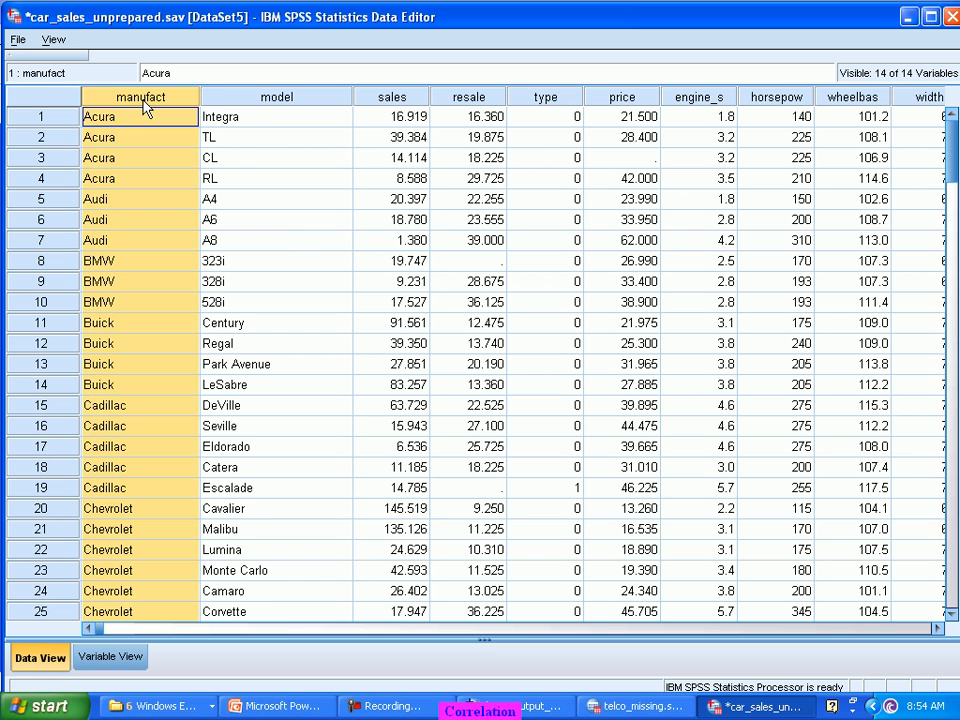
click(287, 244)
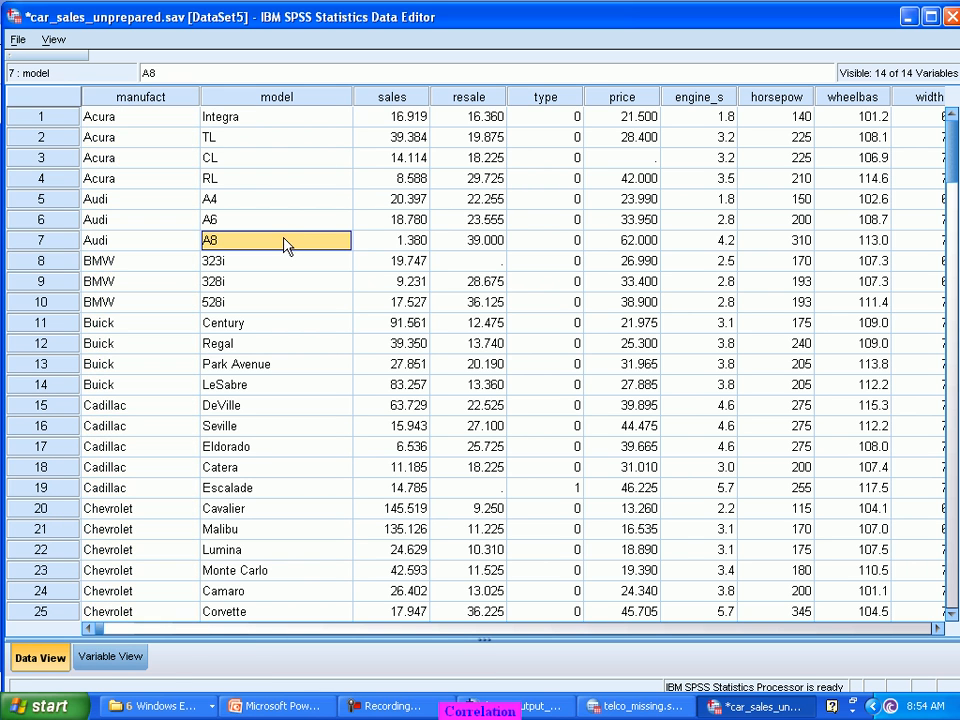
Widen the Label and Values columns in the variable definitions so the full variable labels can be read.
click(118, 660)
click(466, 76)
drag(469, 79, 536, 77)
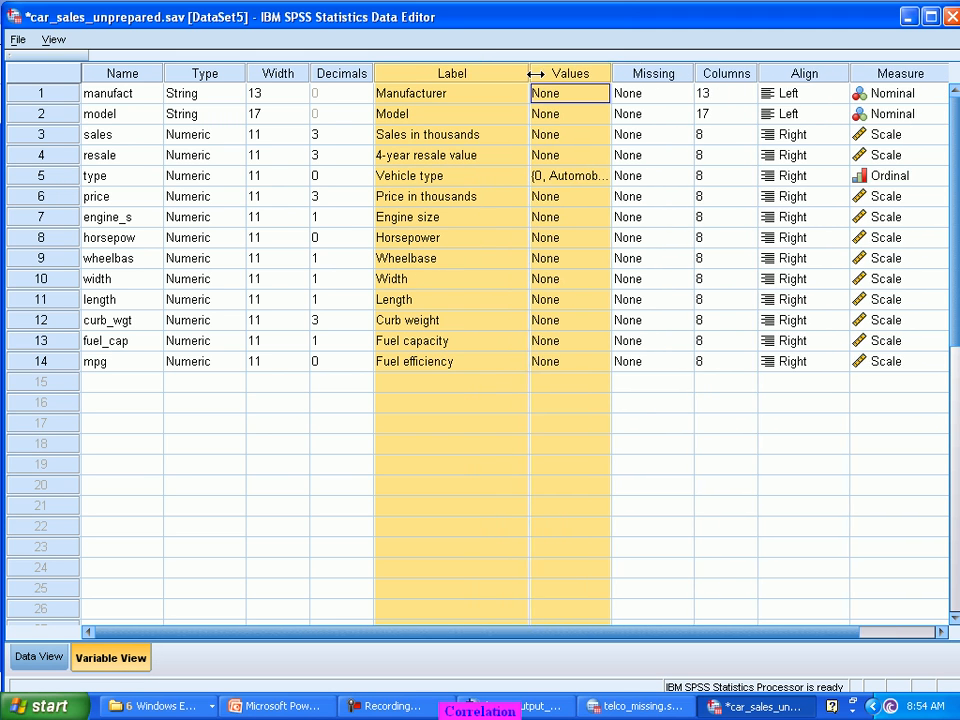
click(563, 425)
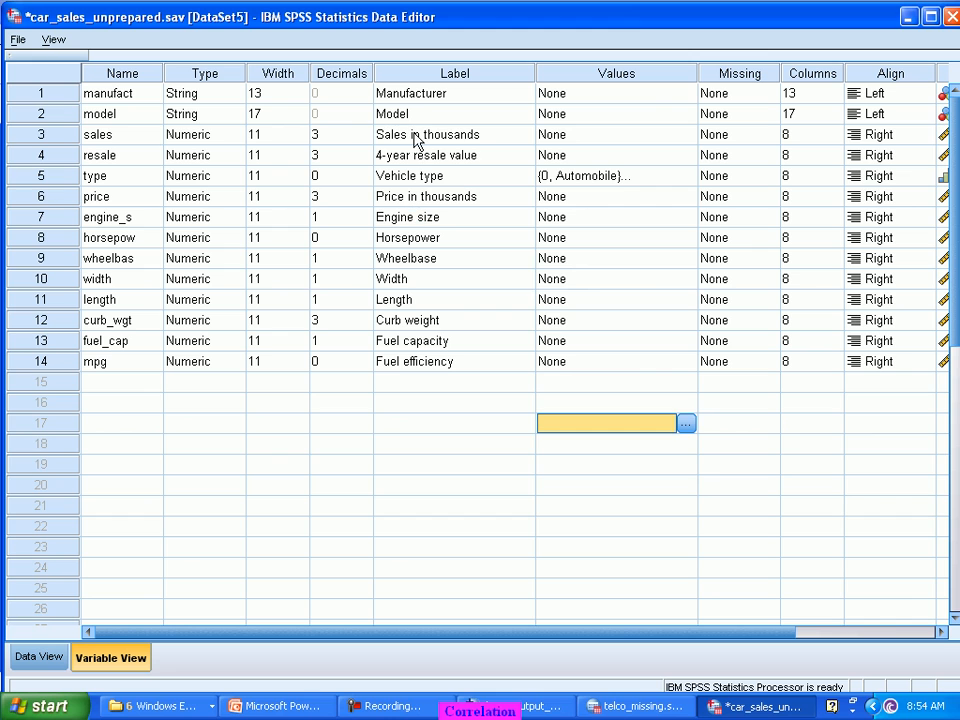
Go through the variable labels one by one, from Manufacturer down to Width.
click(418, 137)
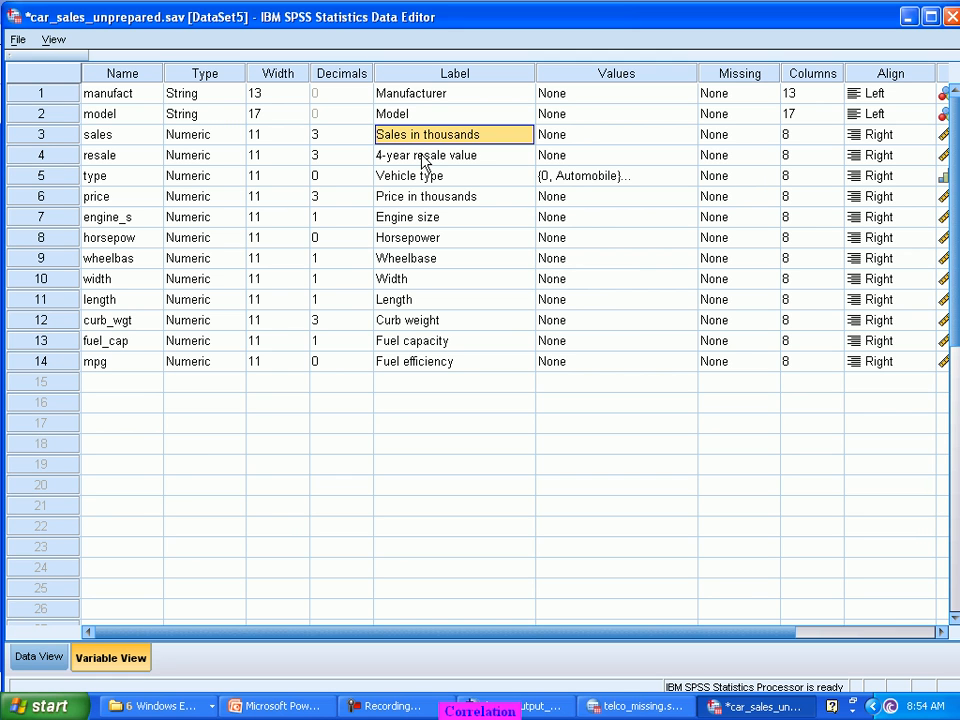
key(Up)
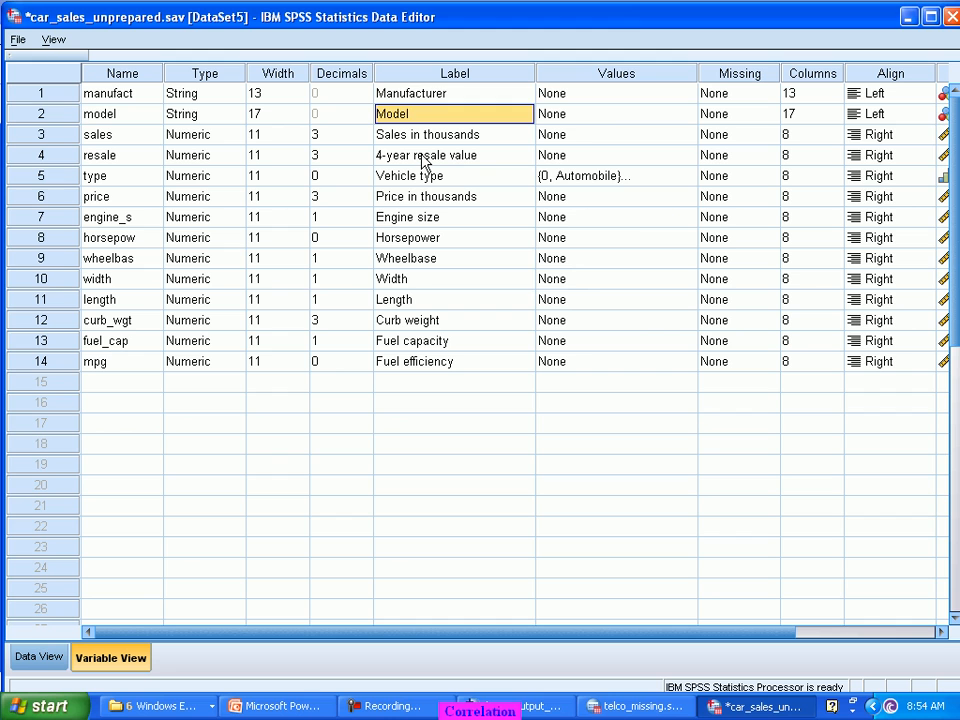
key(Up)
key(Down)
key(Down)
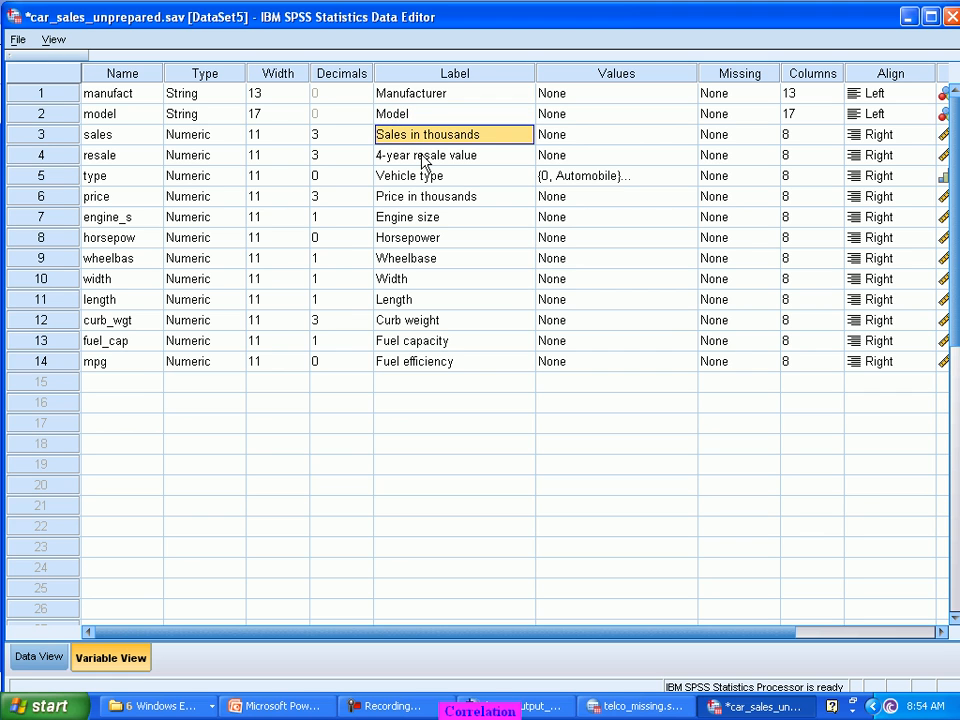
key(Down)
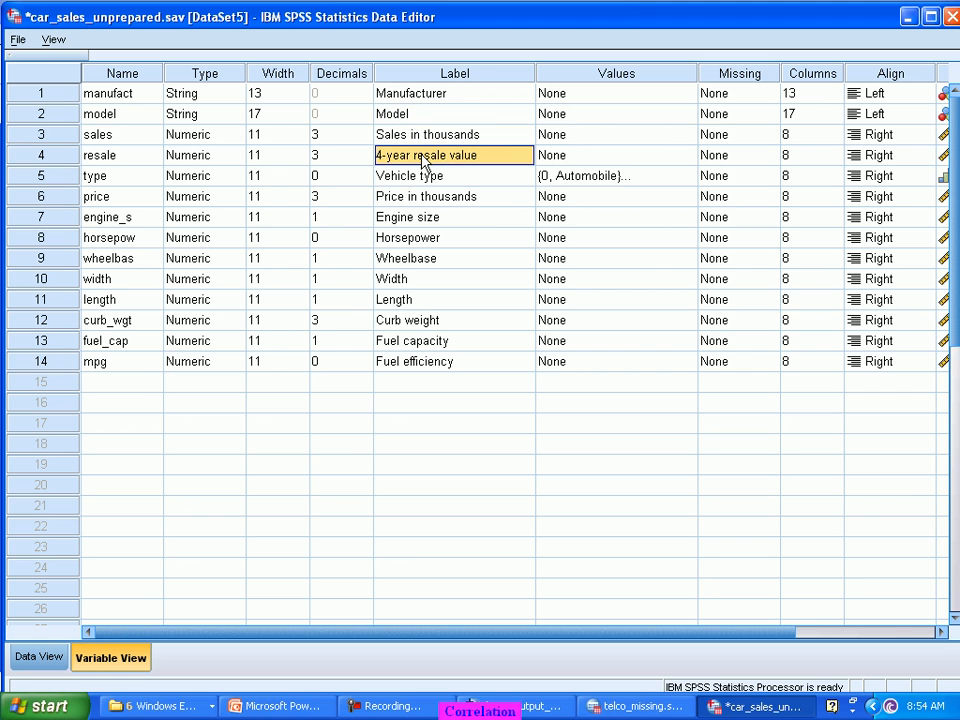
key(Down)
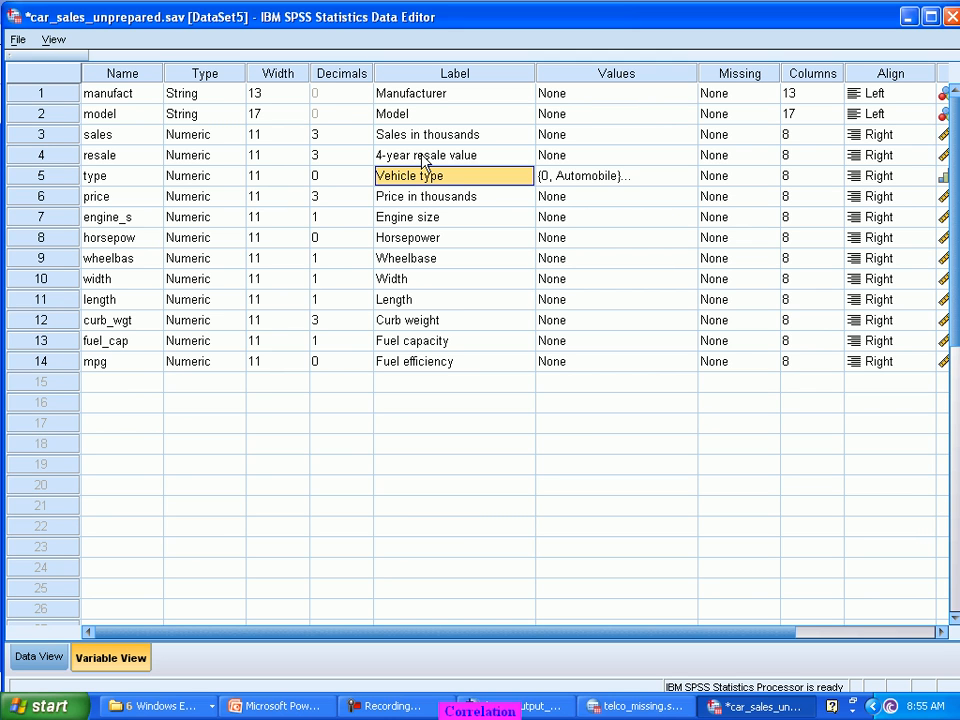
key(Down)
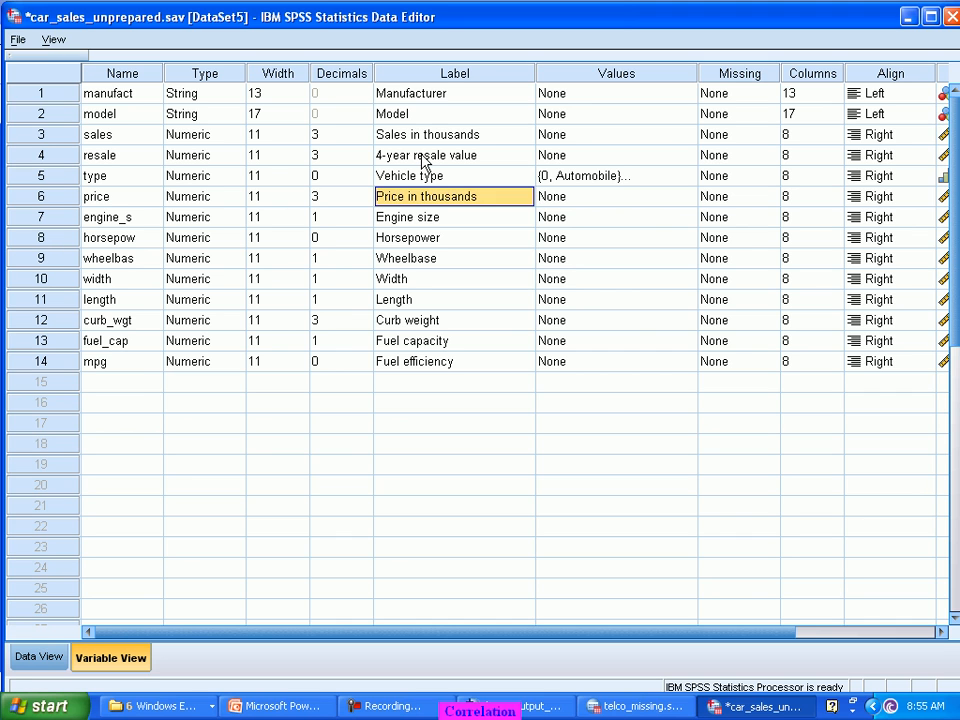
key(Down)
key(Down)
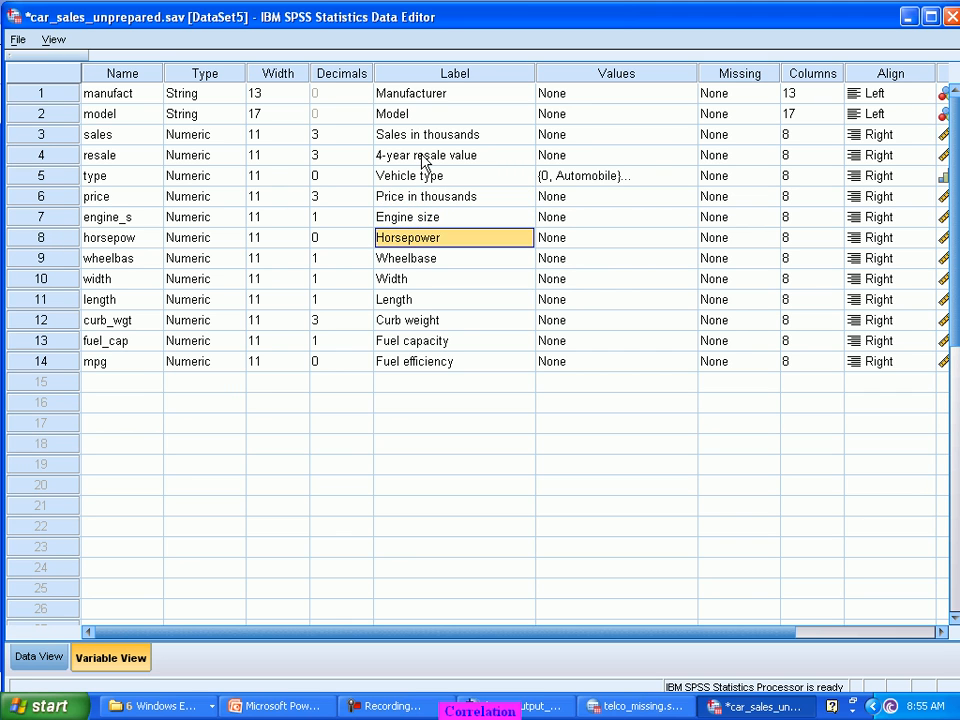
key(Down)
key(Down)
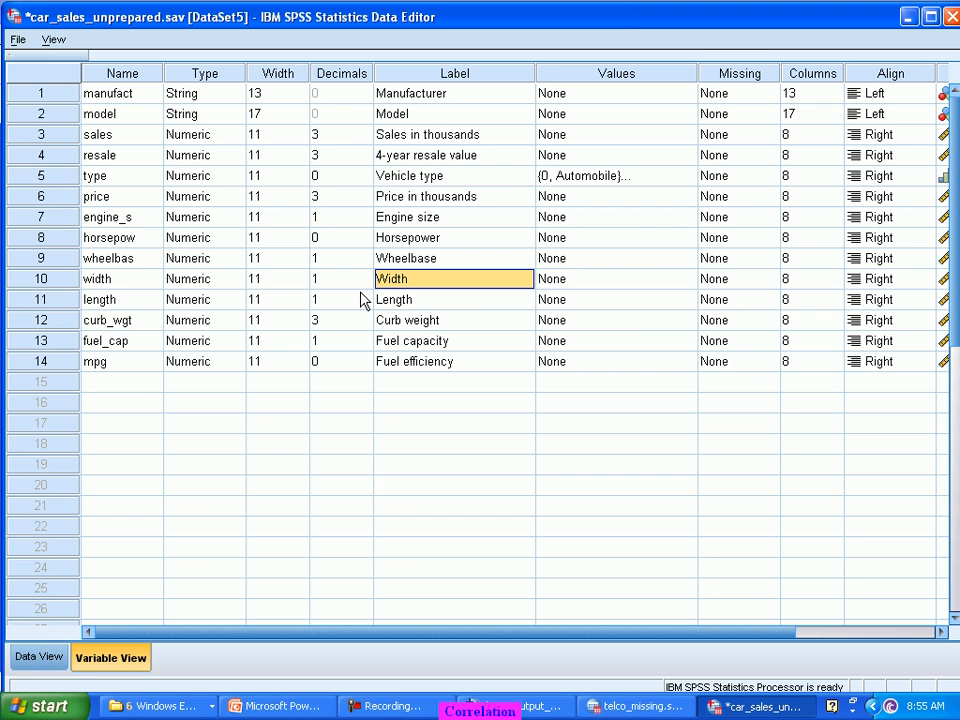
click(363, 405)
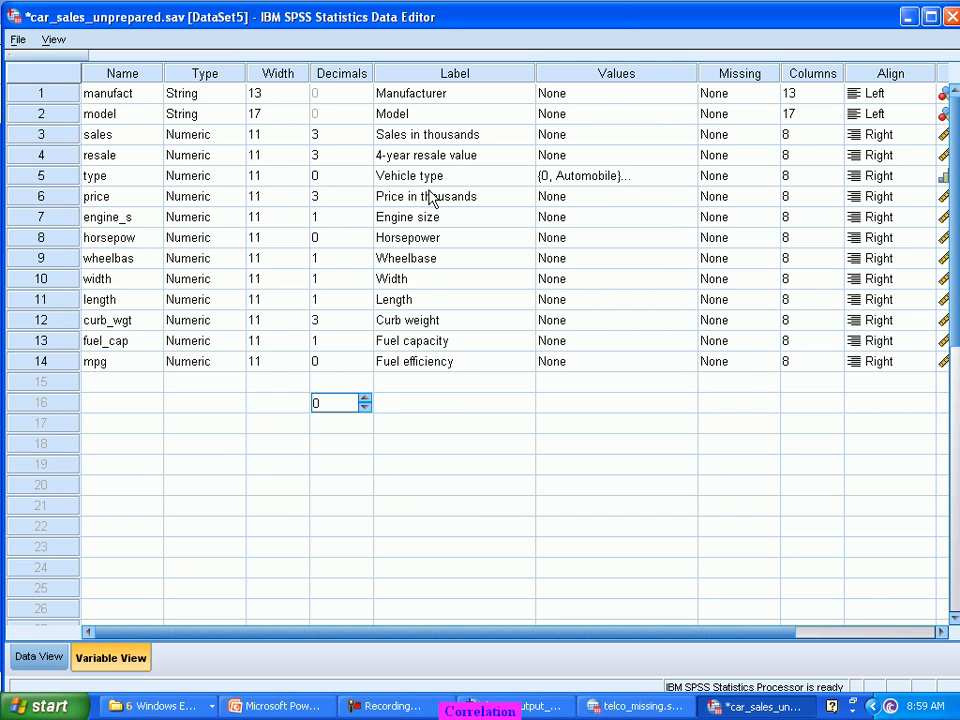
Examine the labels of the sales and price variables as the pair of interest for correlation.
click(454, 123)
click(452, 140)
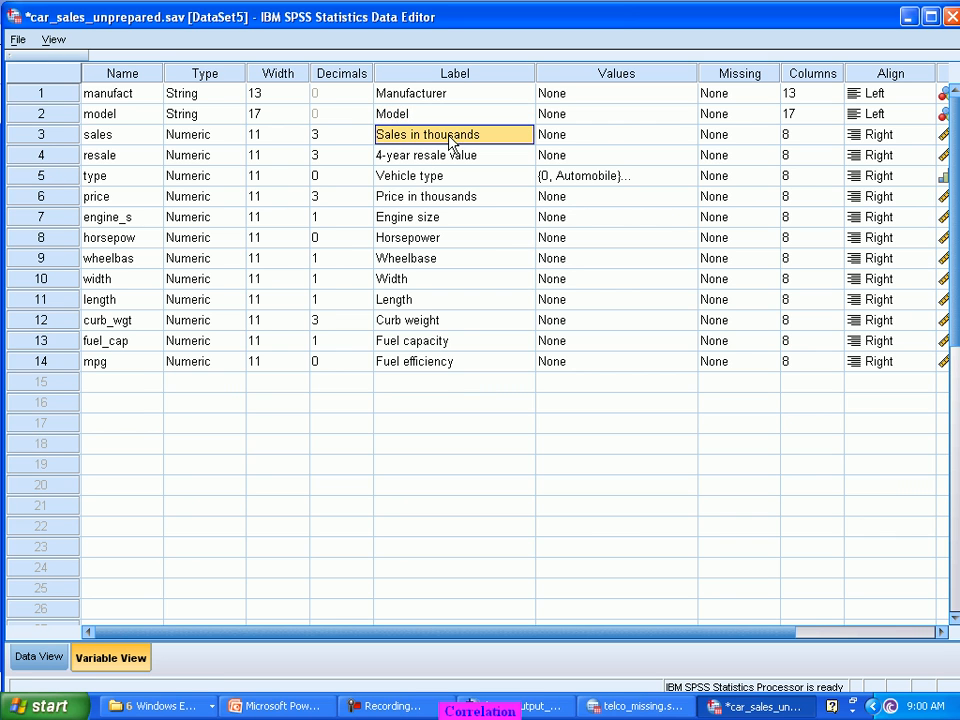
click(467, 199)
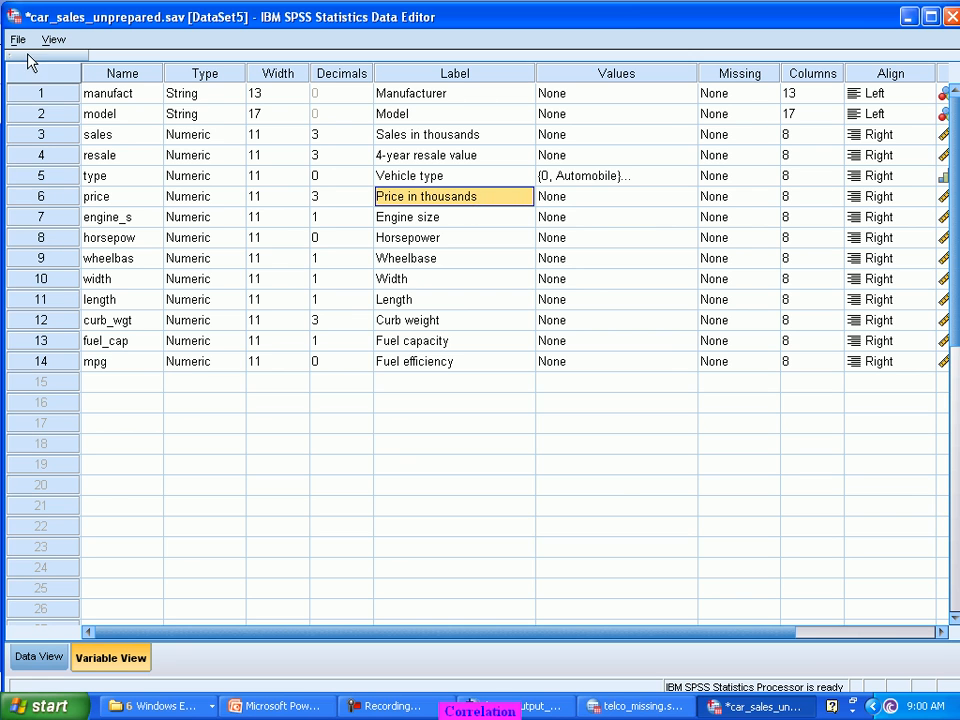
double_click(246, 135)
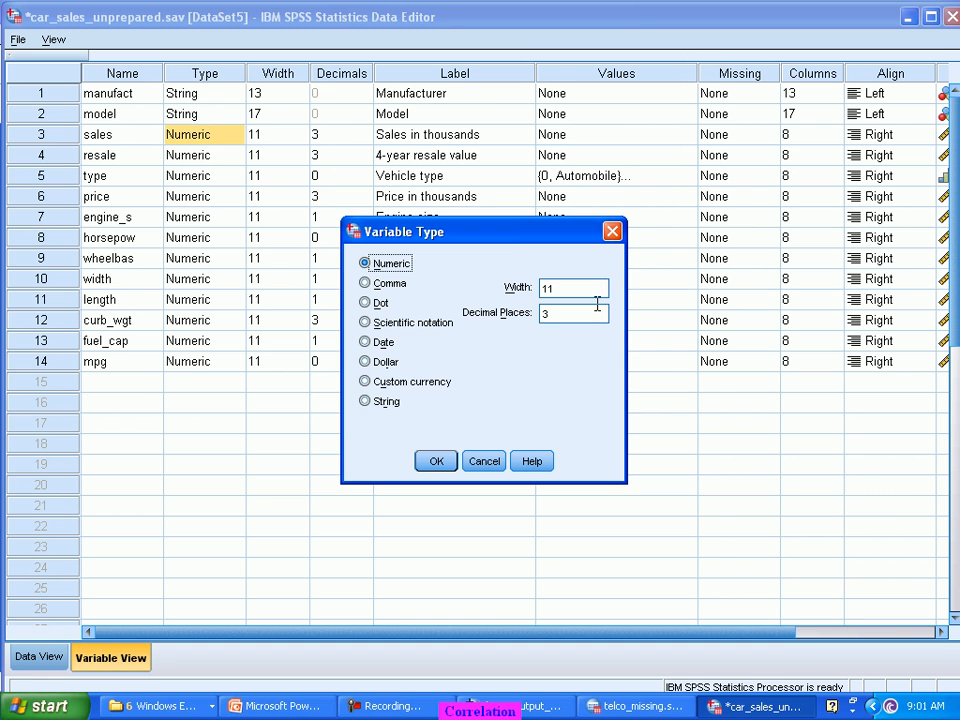
click(612, 231)
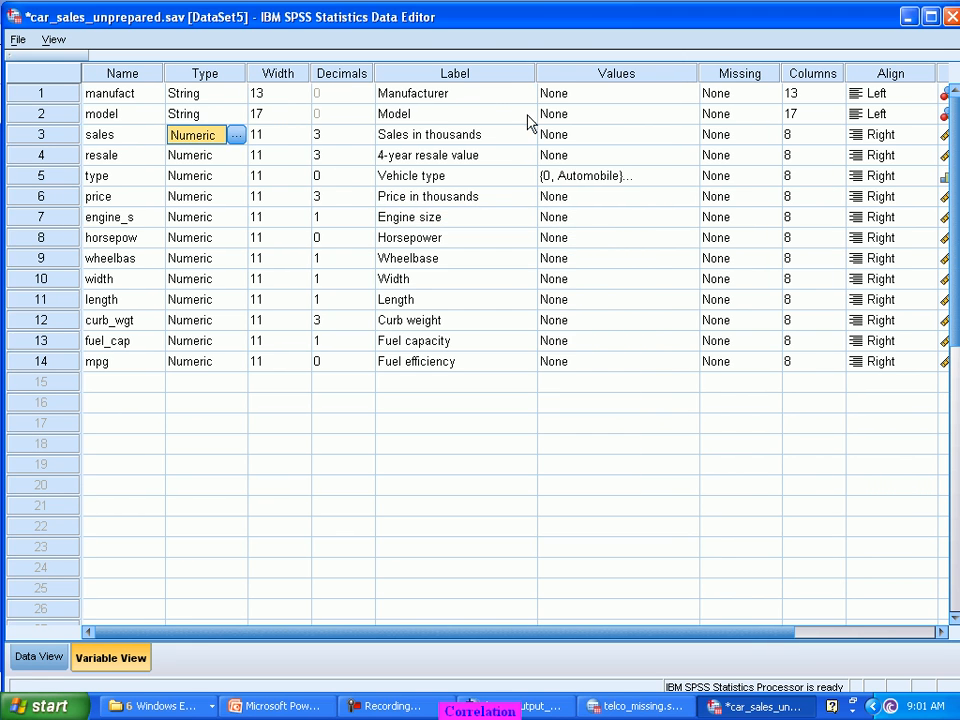
right_click(573, 28)
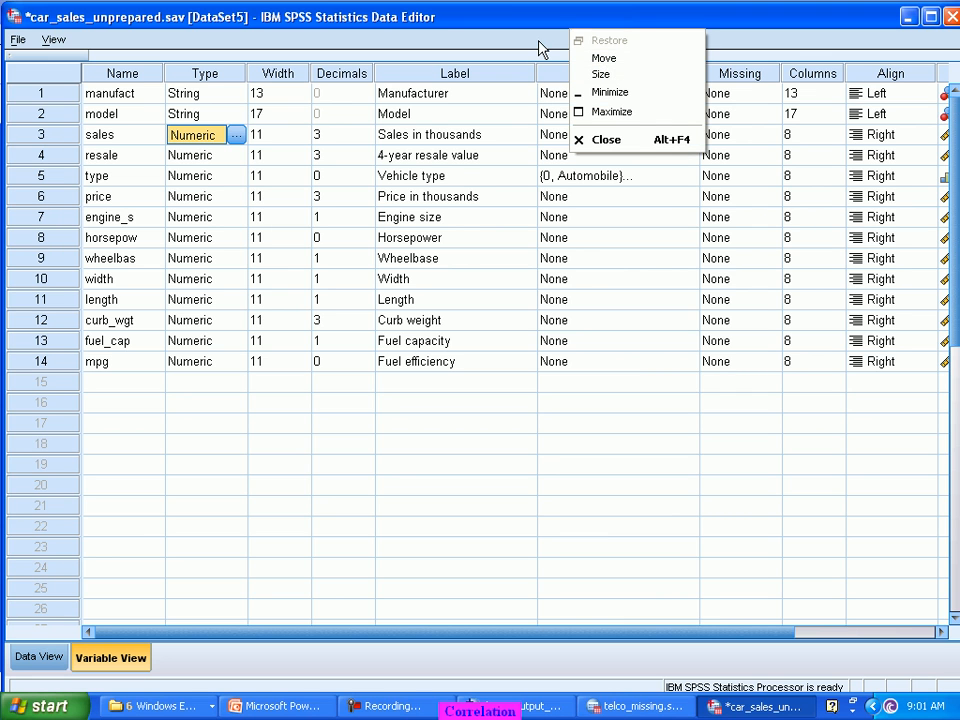
click(542, 45)
click(497, 178)
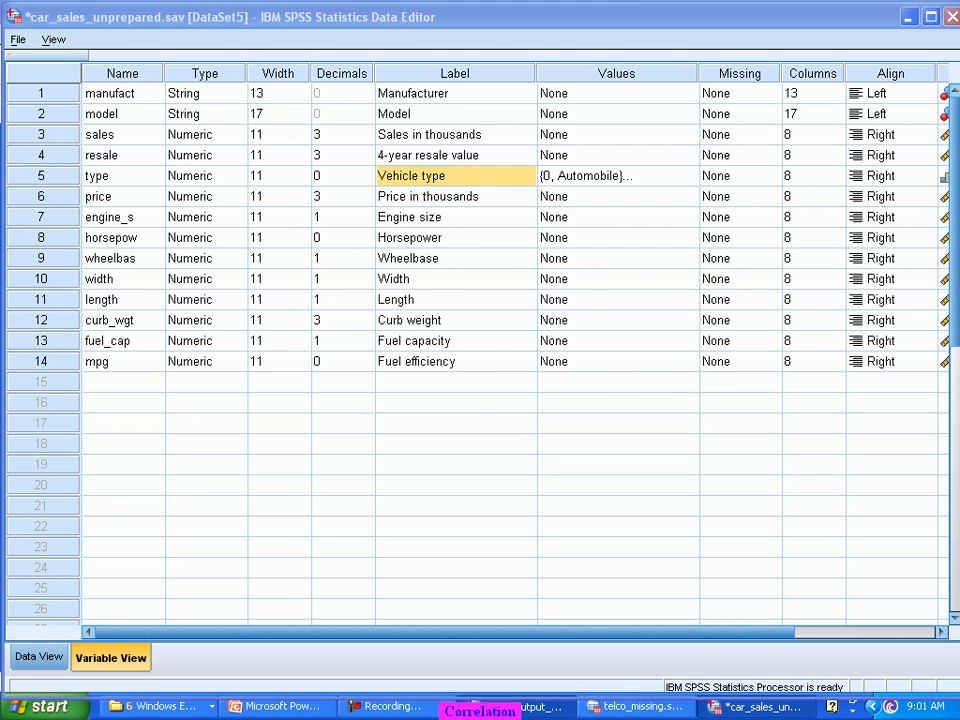
Set up a bivariate correlation from the output viewer with Price in thousands and Sales in thousands as the variables.
click(505, 706)
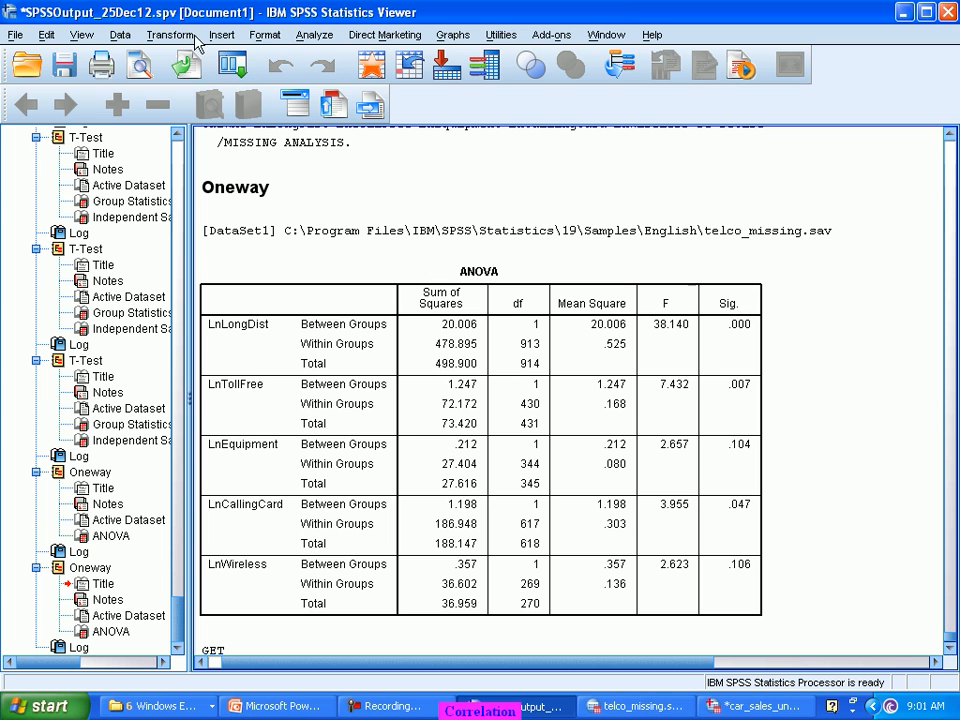
click(314, 35)
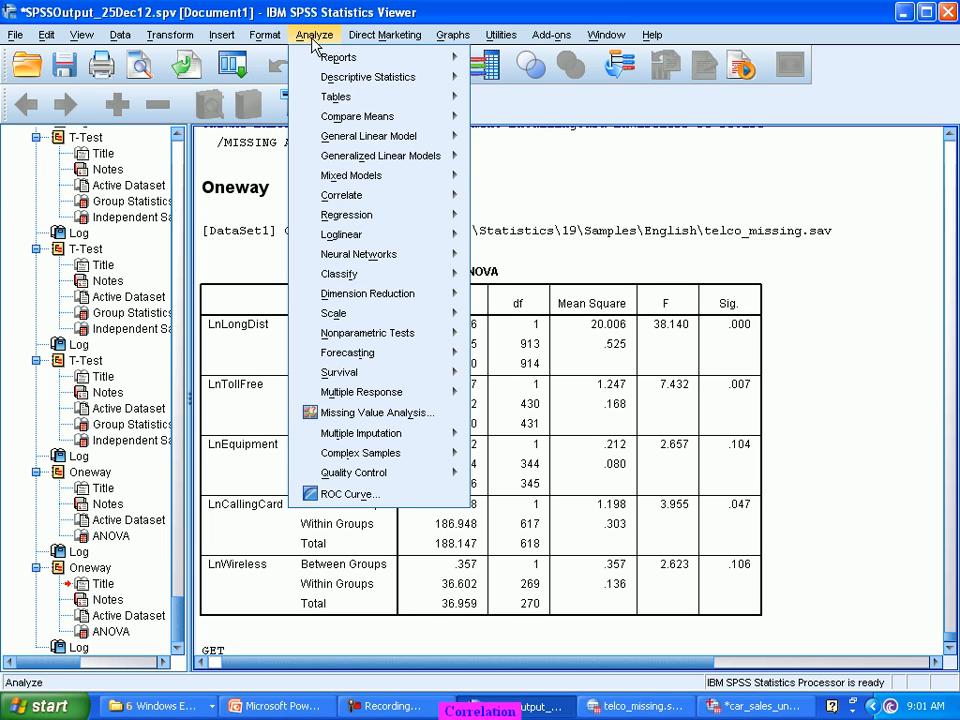
mouse_move(360, 186)
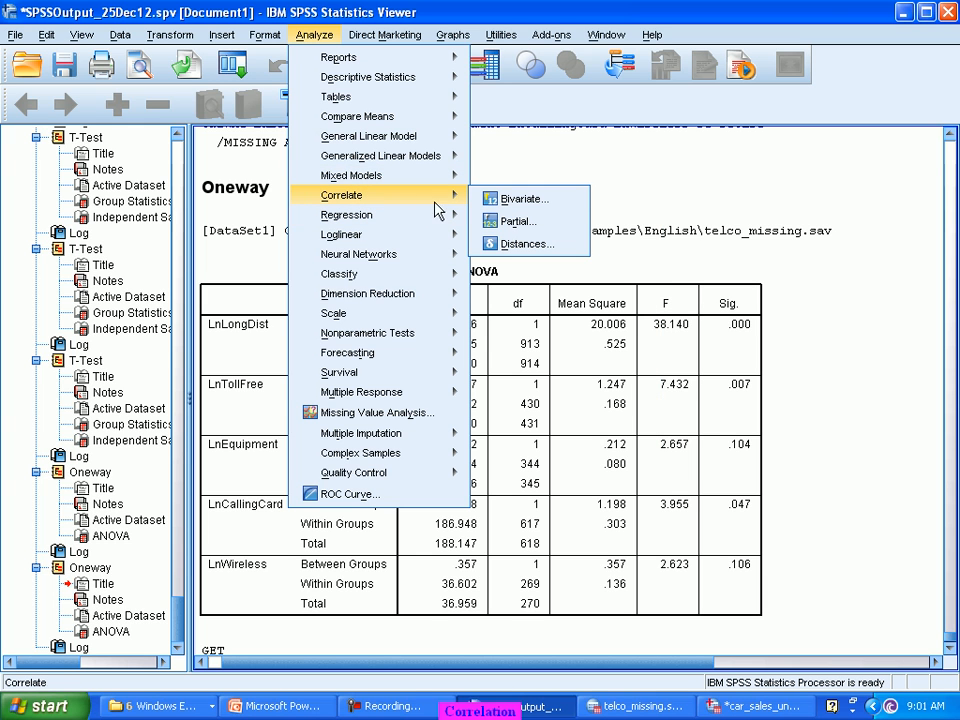
click(490, 205)
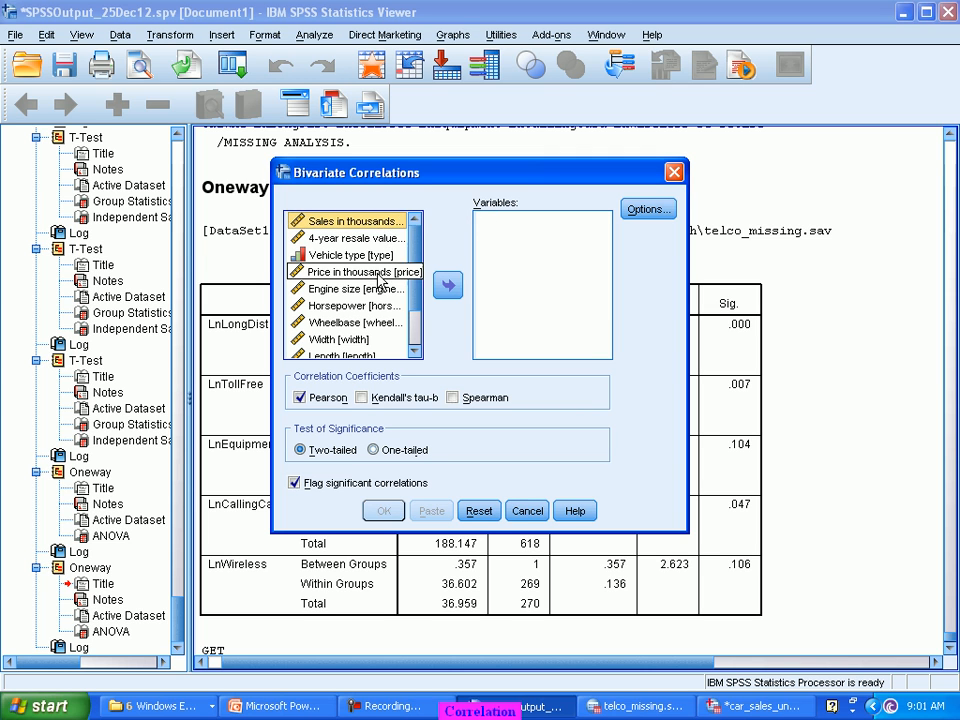
click(338, 280)
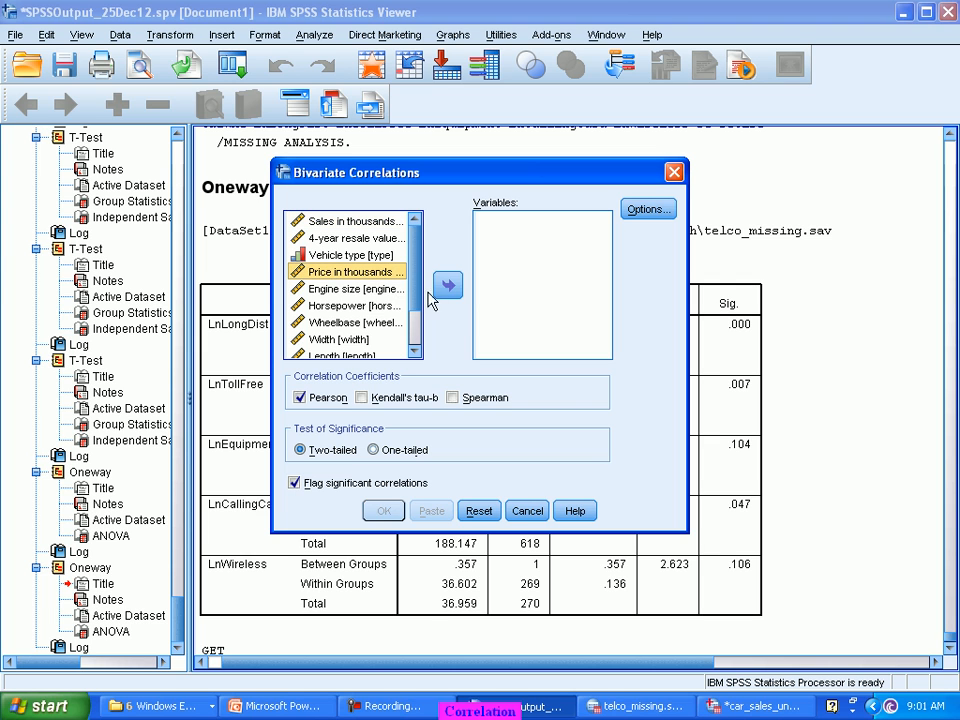
click(448, 285)
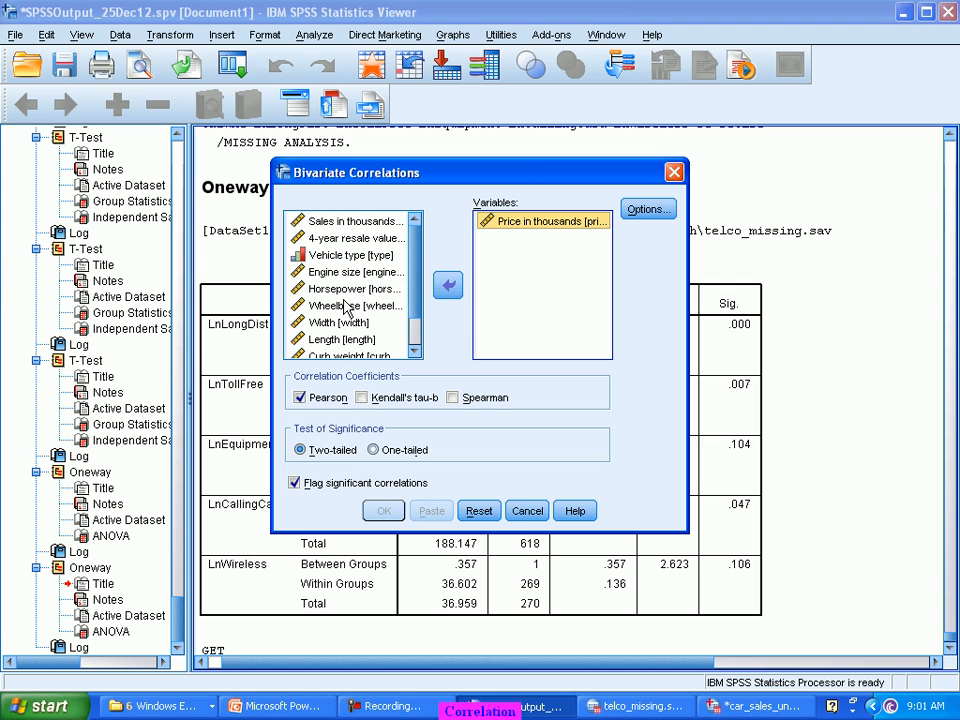
click(378, 221)
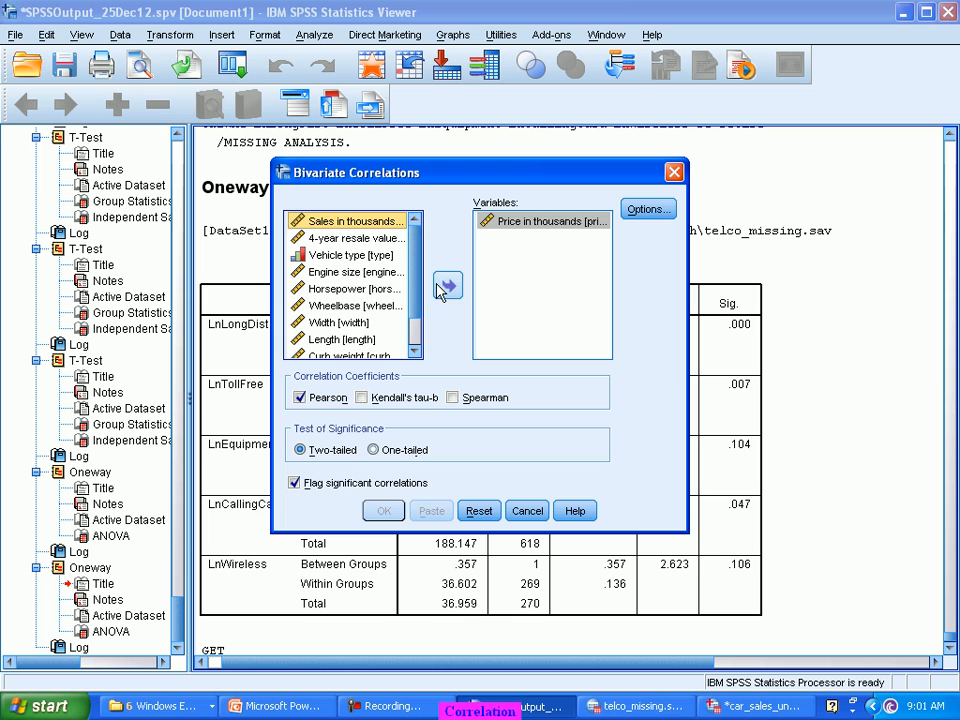
click(446, 286)
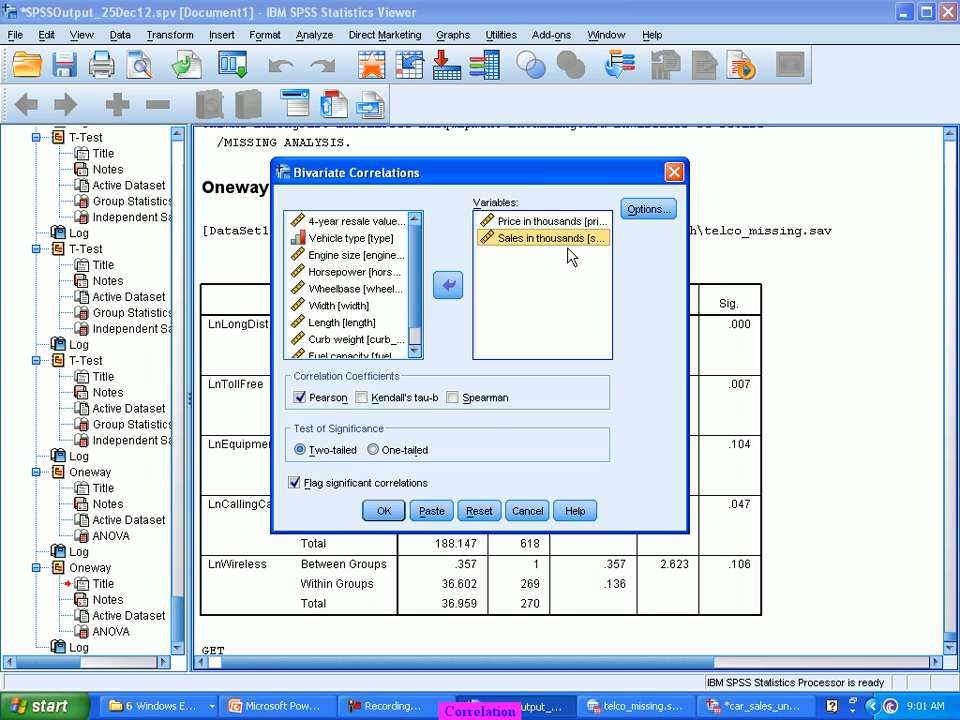
Keep pairwise exclusion of missing cases in the correlation options and run the two-tailed Pearson correlation with significant correlations flagged.
click(641, 218)
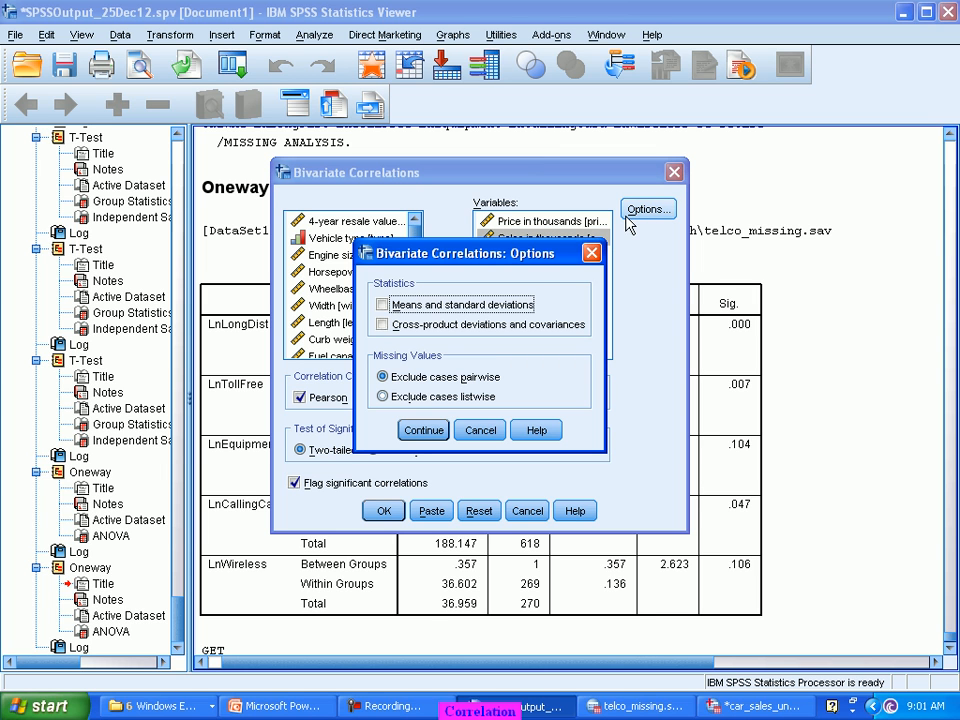
click(420, 432)
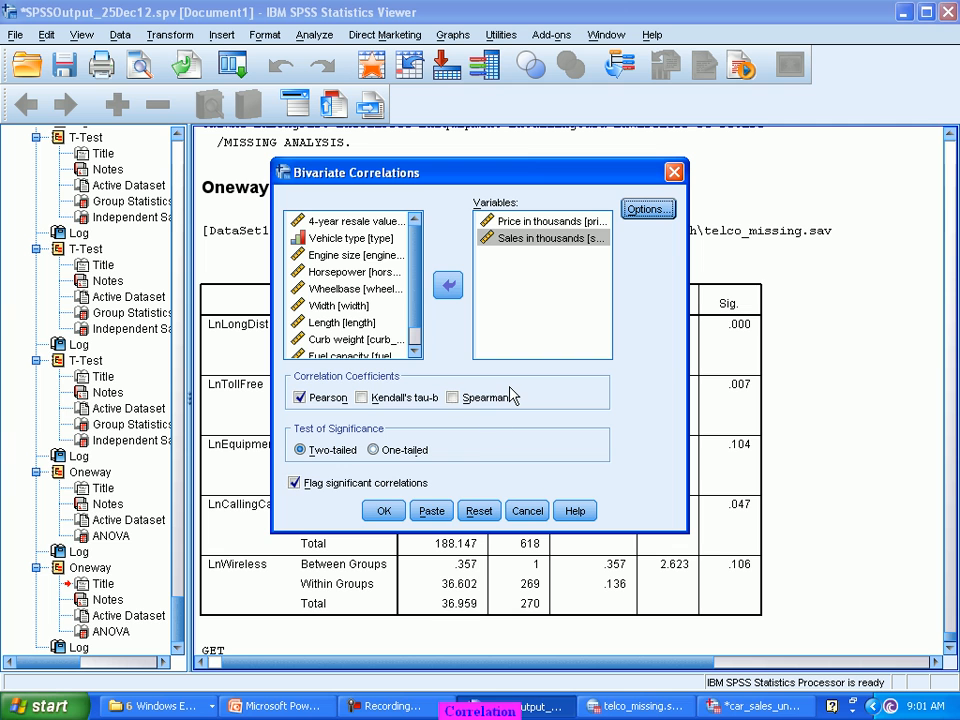
click(381, 512)
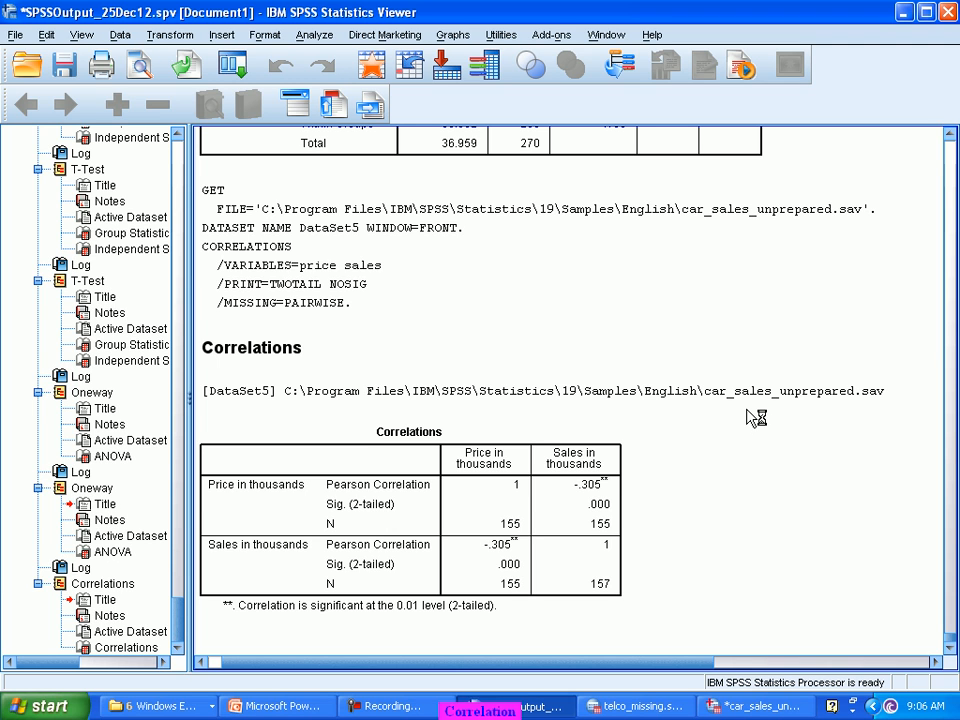
Recall the Descriptives procedure and add Sales in thousands and Price in thousands as its variables.
click(229, 68)
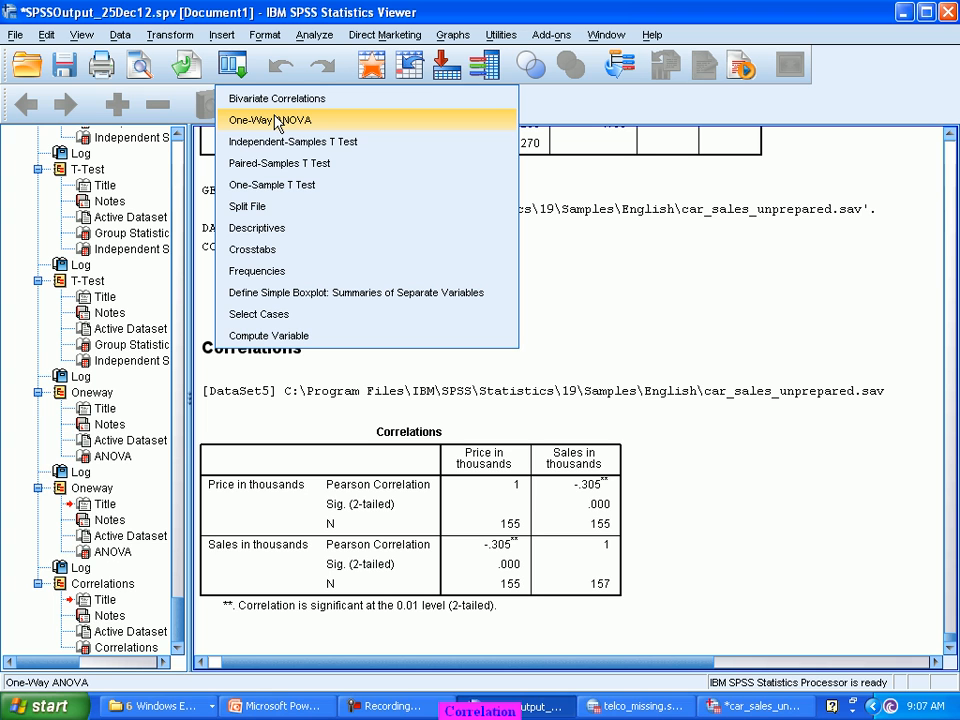
click(309, 231)
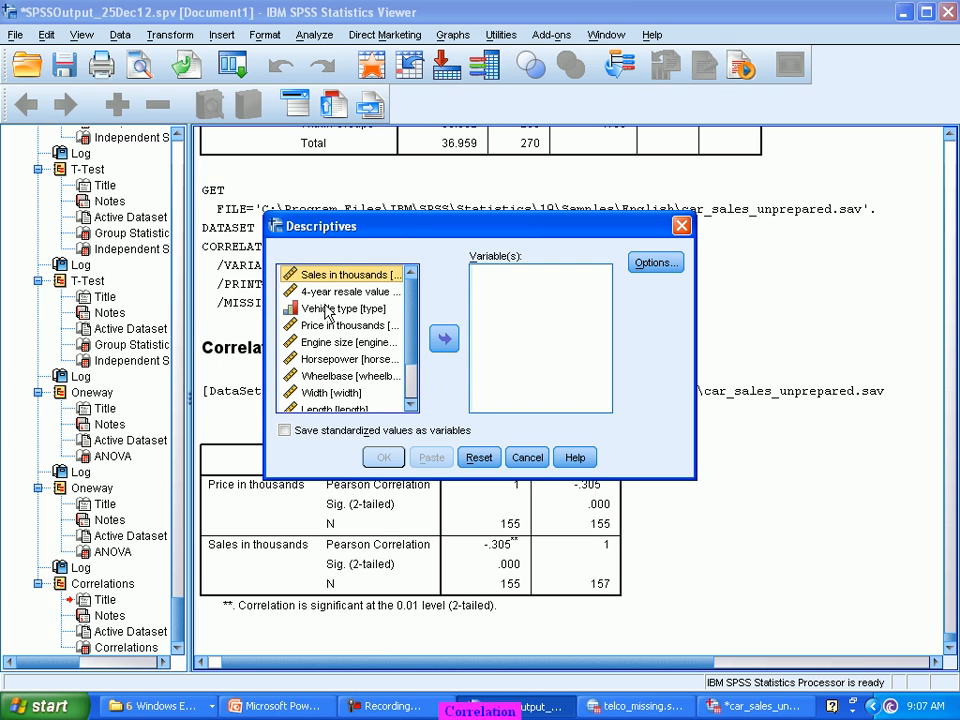
ctrl+click(345, 325)
click(447, 340)
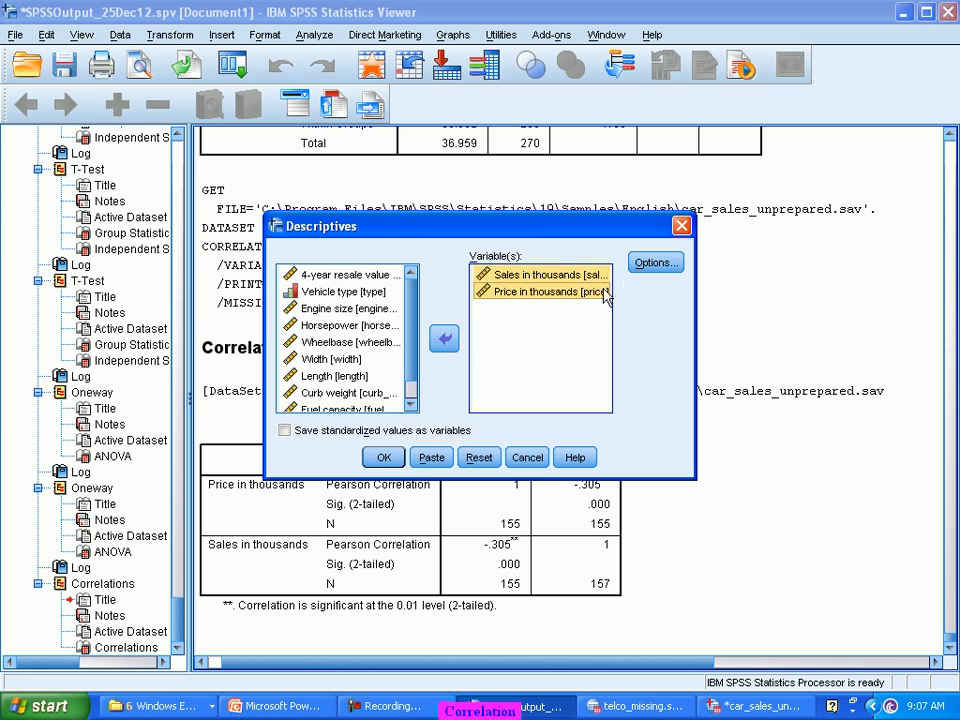
Change which summary statistics the Descriptives options report for the sales and price variables, and accept the selection.
click(655, 262)
click(409, 211)
click(413, 258)
click(498, 258)
click(498, 277)
click(496, 349)
click(413, 349)
click(426, 503)
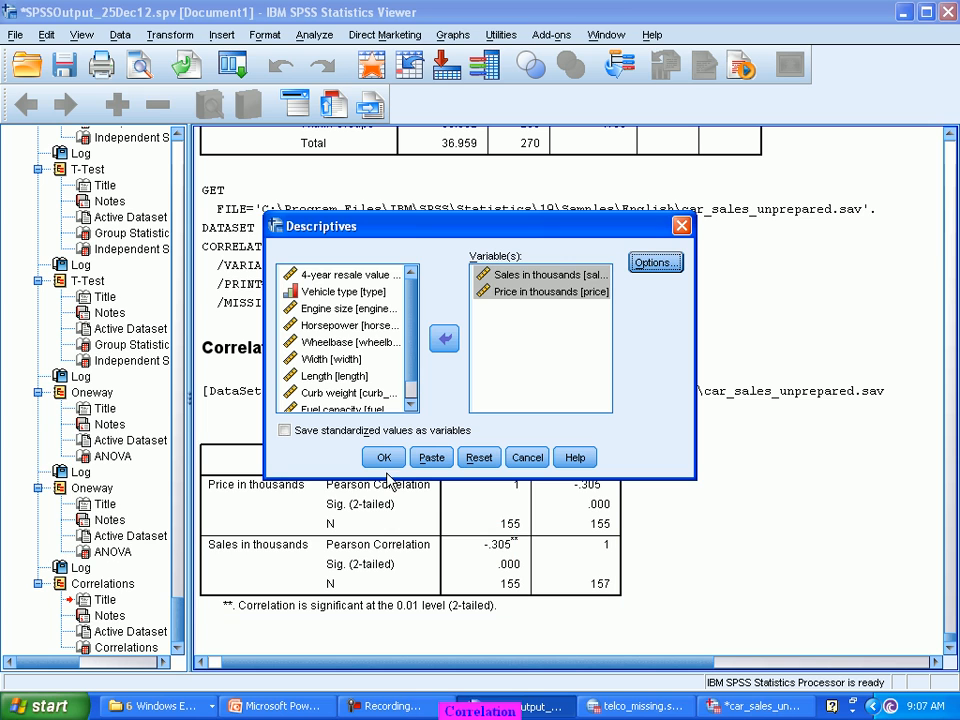